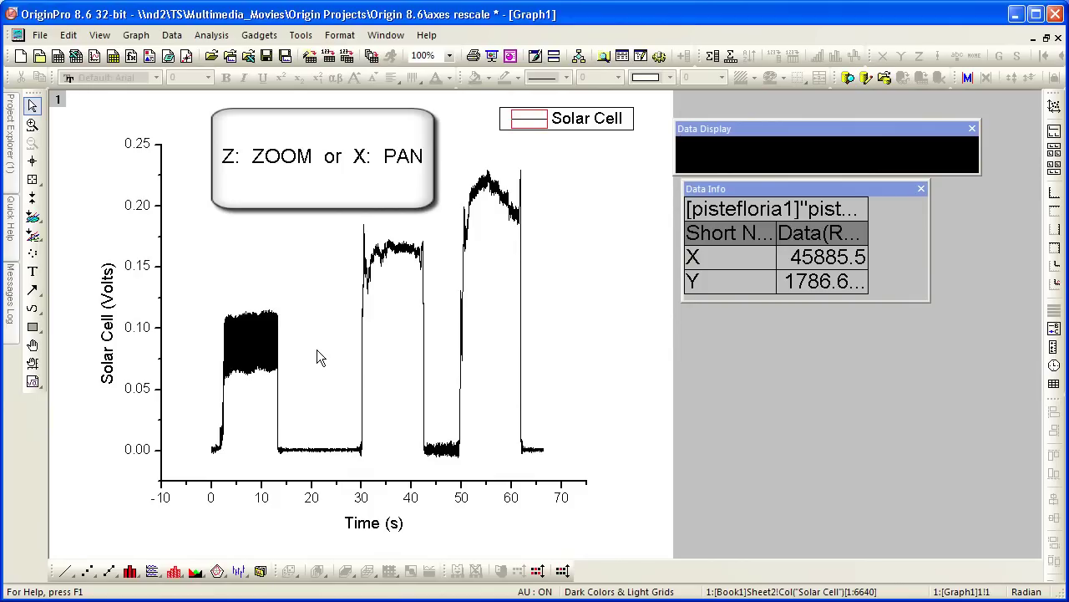
Step: Pan the Solar Cell graph's Time axis back and forth, ending at roughly -38 to 43 s
key("x")
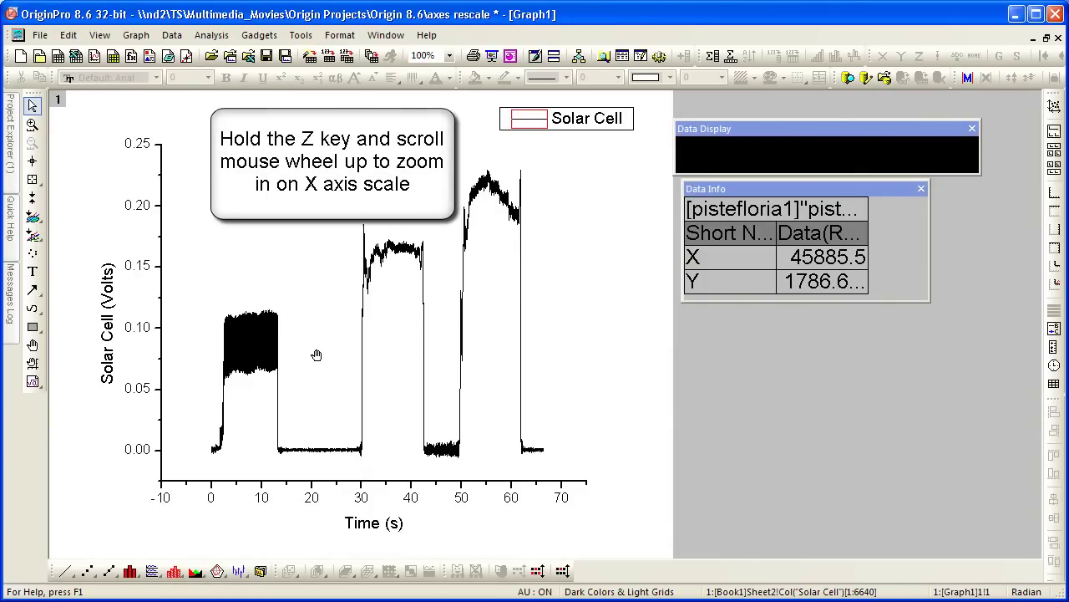
scroll(316, 355, "up", 4)
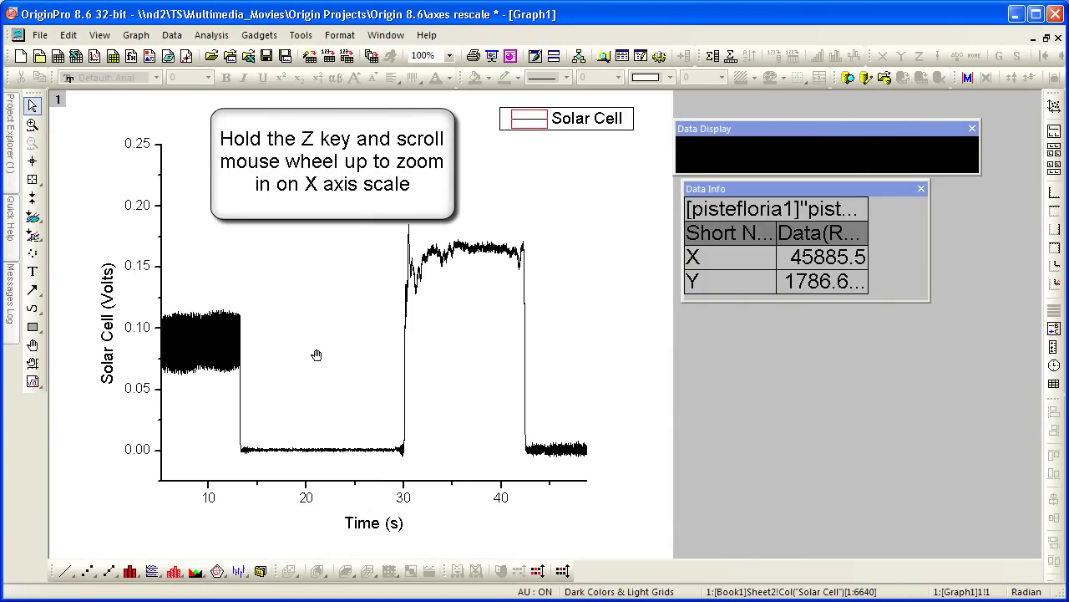
scroll(316, 355, "up", 1)
scroll(316, 355, "up", 3)
scroll(316, 355, "down", 3)
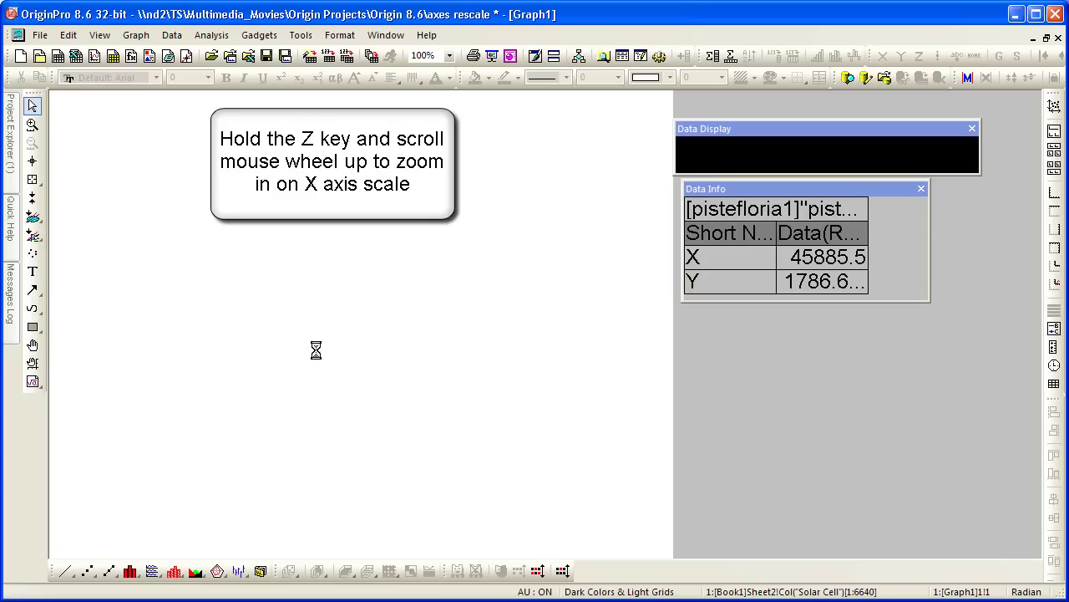
scroll(316, 355, "down", 3)
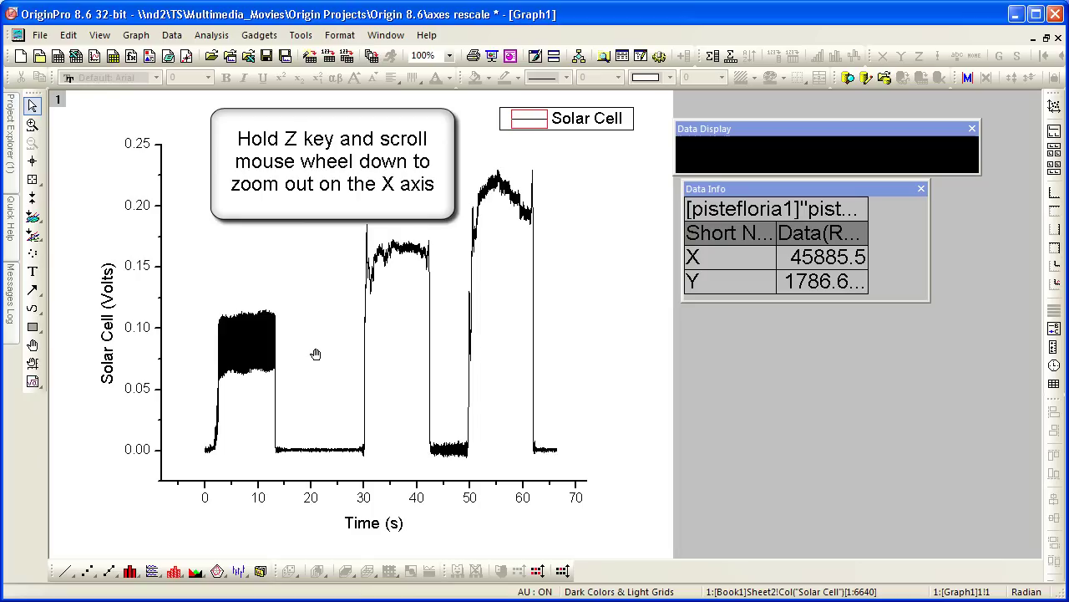
scroll(316, 354, "up", 1)
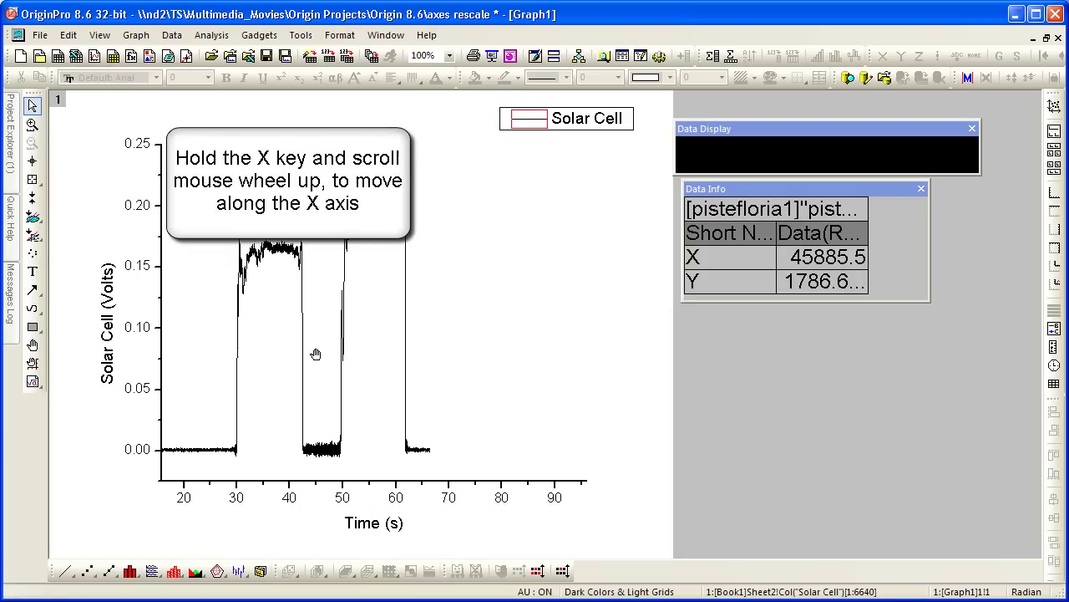
scroll(316, 354, "up", 1)
scroll(315, 354, "up", 1)
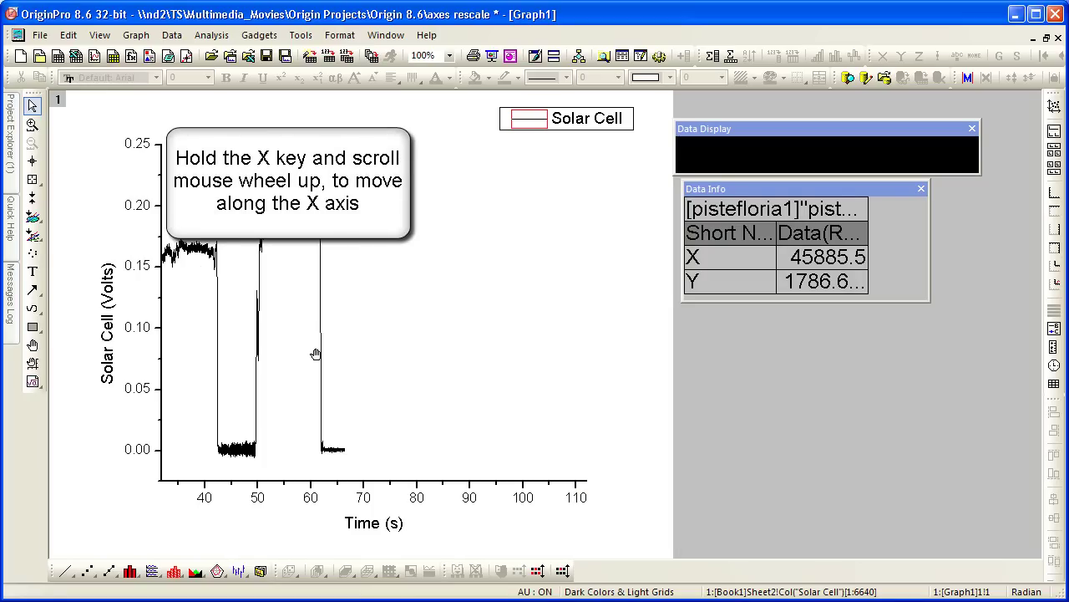
scroll(315, 355, "up", 4)
scroll(316, 355, "down", 2)
scroll(316, 354, "down", 8)
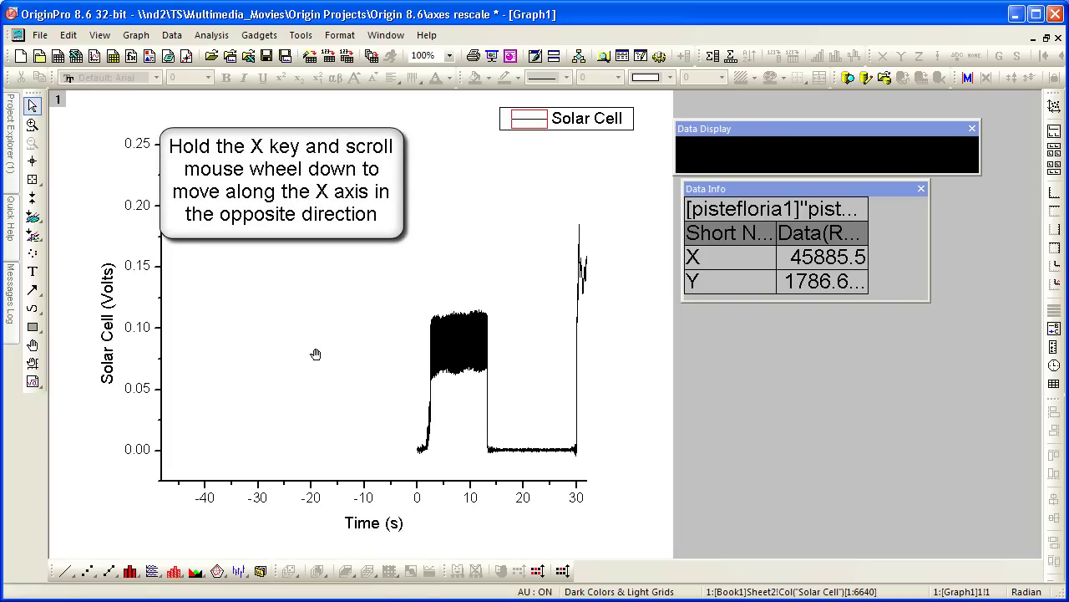
scroll(316, 354, "down", 1)
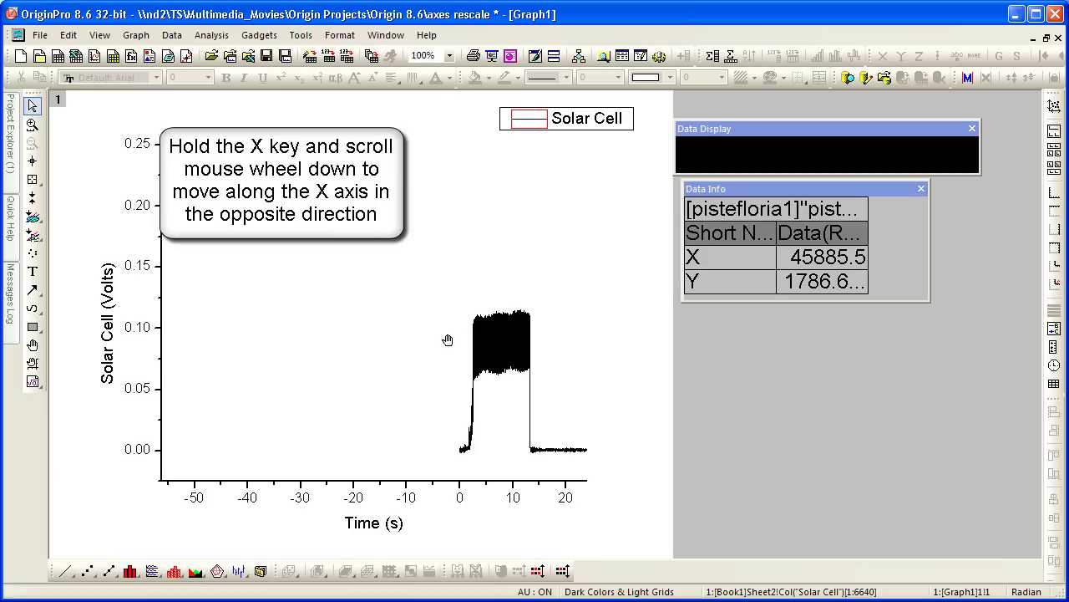
scroll(459, 335, "down", 5)
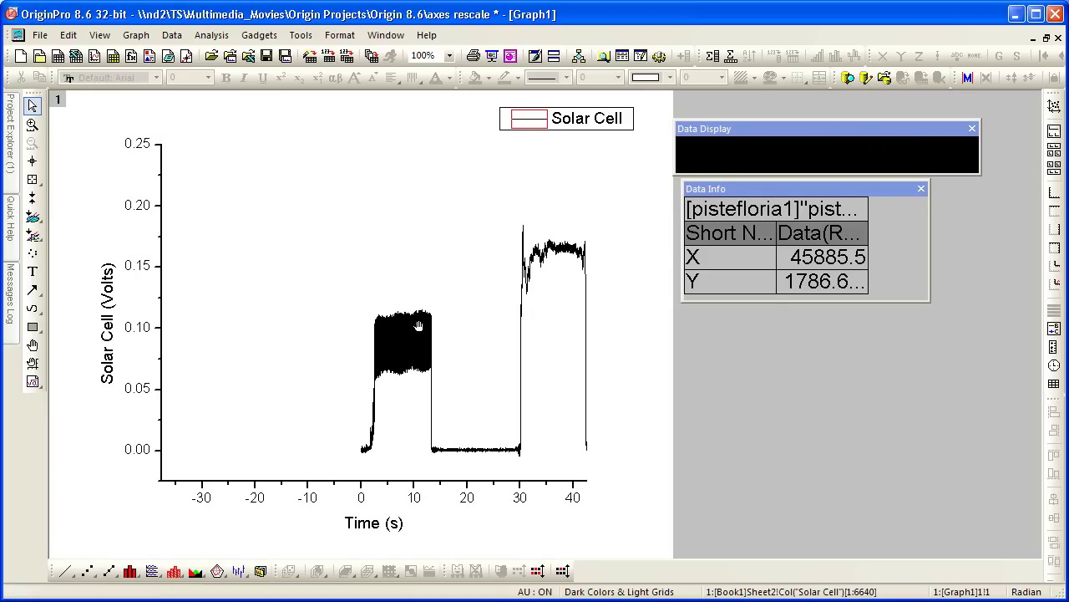
Step: Shift the solar-cell trace left in time and pan its voltage axis to about 0–0.25 V
left_click_drag(411, 335, 331, 335)
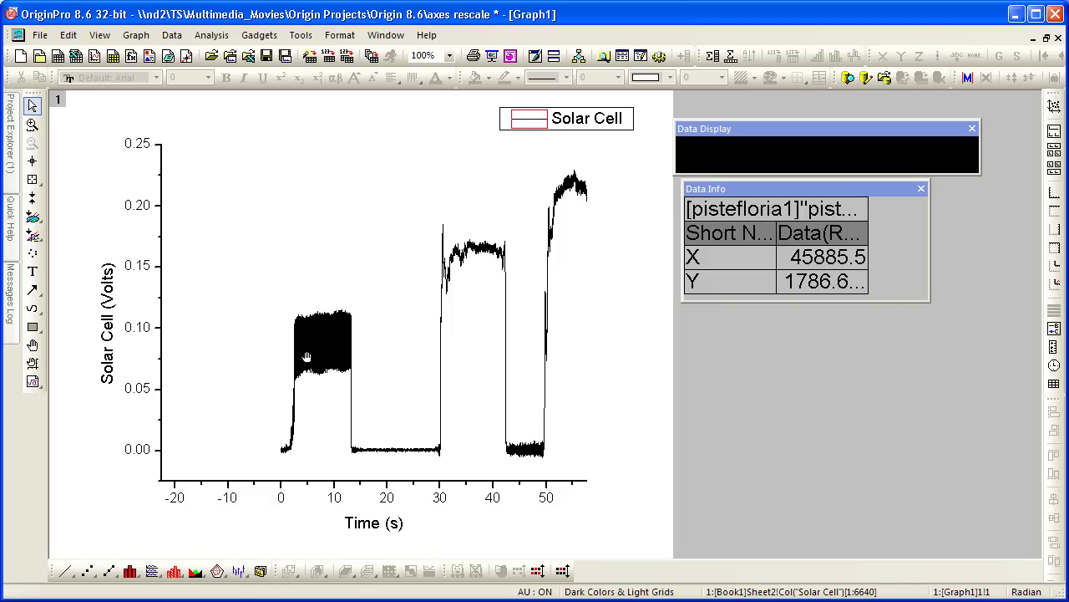
scroll(307, 358, "down", 2)
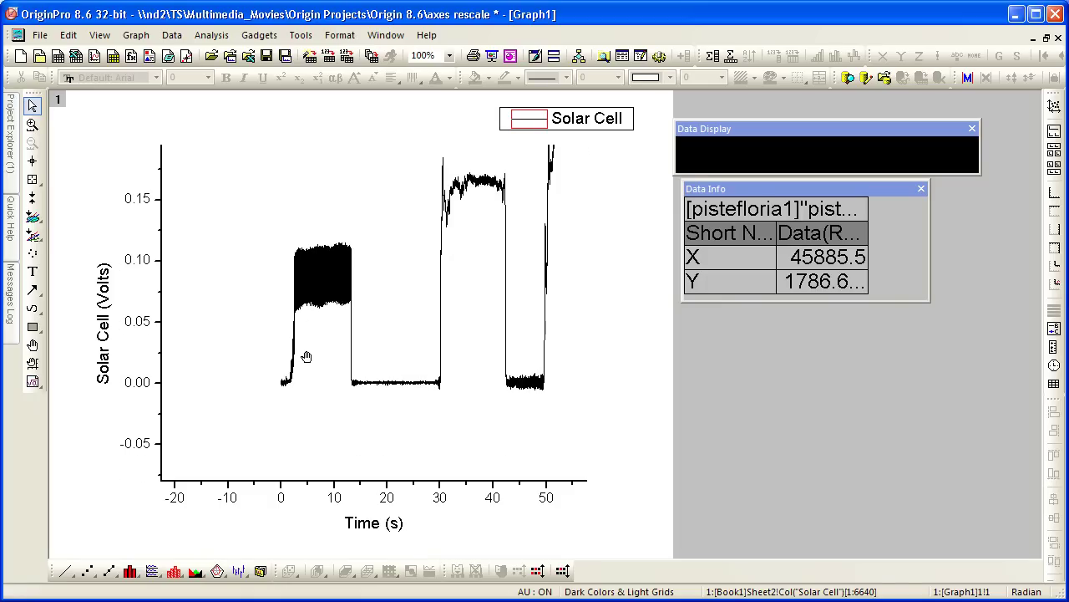
scroll(307, 357, "down", 3)
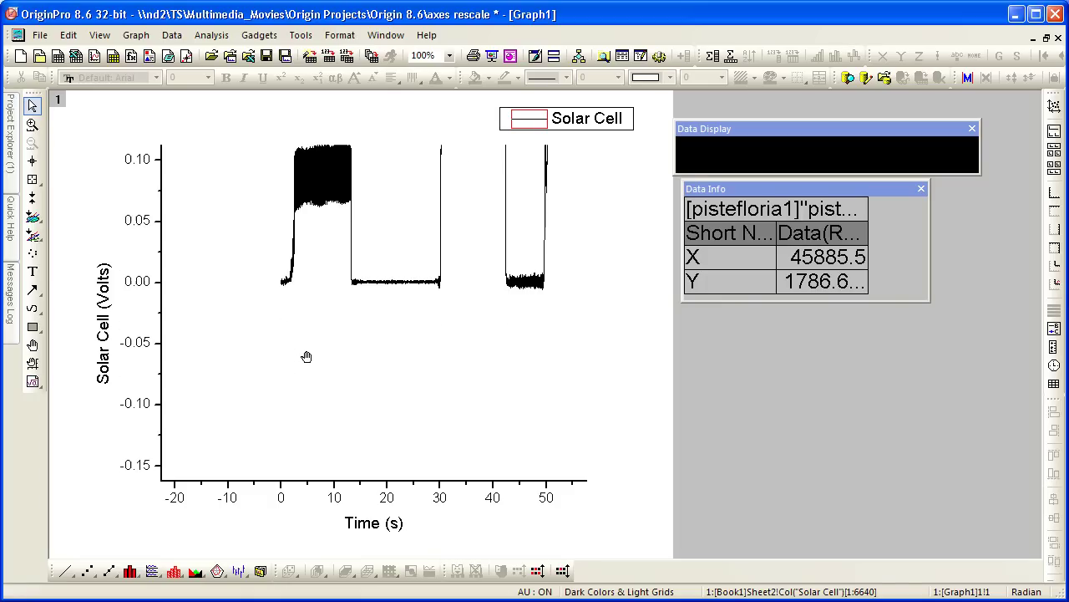
scroll(307, 358, "up", 7)
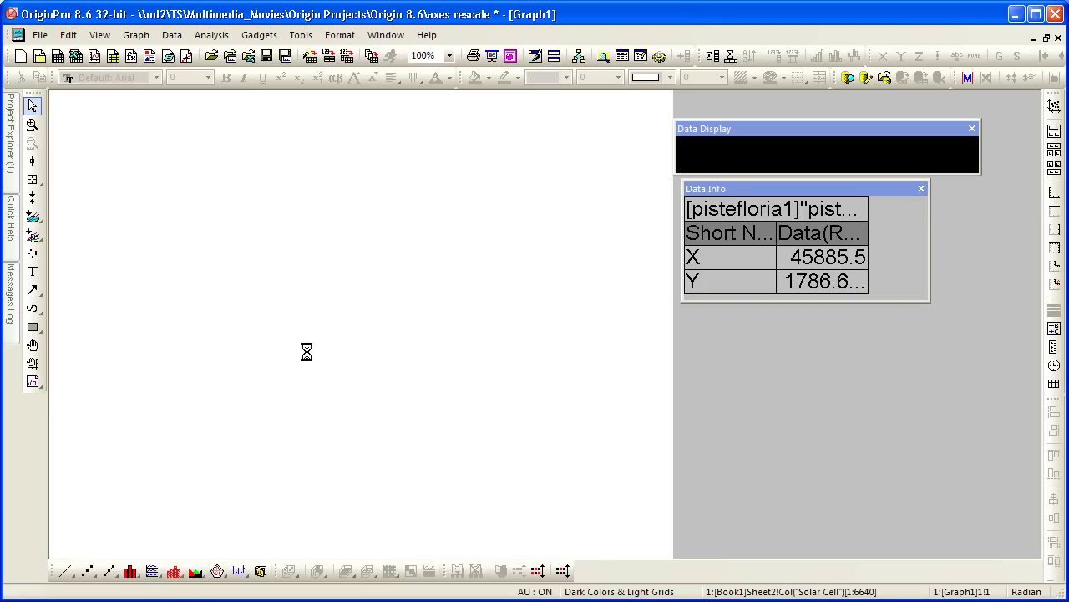
mouse_move(311, 394)
left_mouse_down()
mouse_move(286, 385)
mouse_move(281, 347)
left_mouse_up()
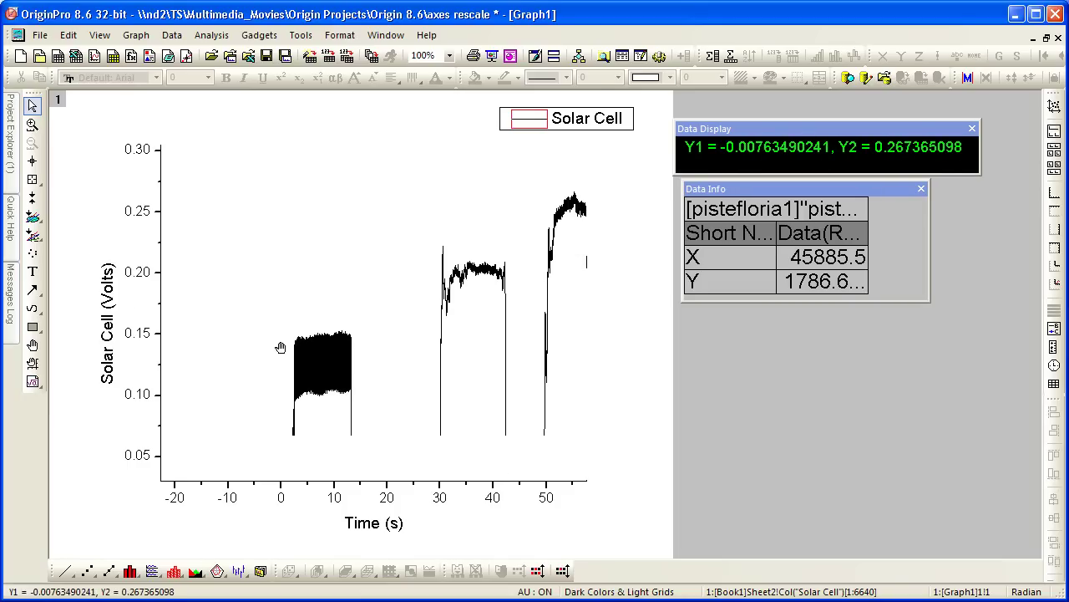
left_click_drag(281, 348, 281, 328)
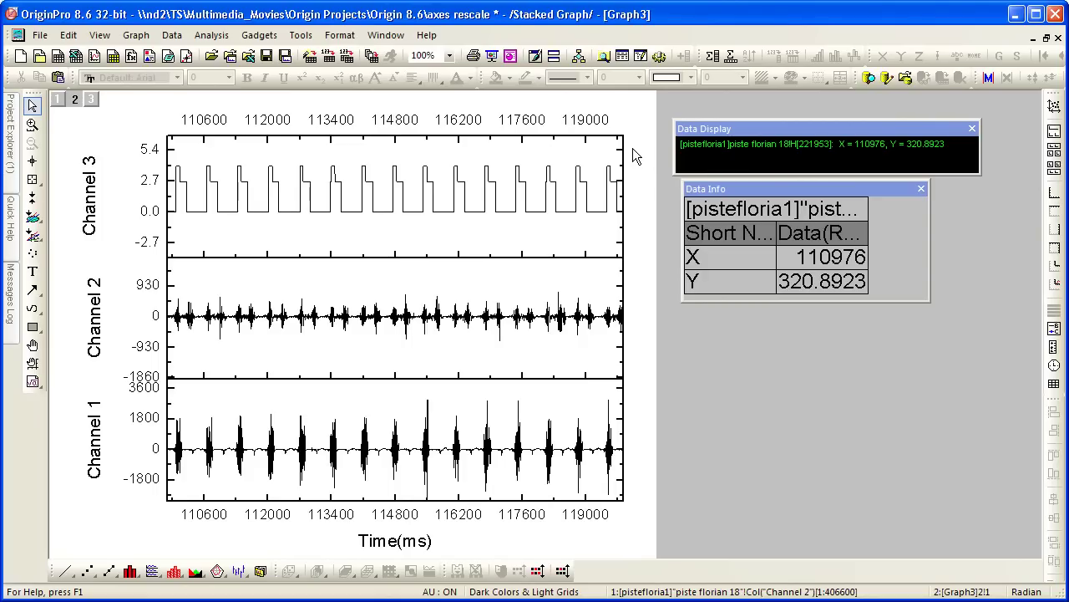
Step: Read Channels 3, 2 and 1, close Data Info, then read Channel 3 at X=114119, Y=3.9999
left_click(31, 181)
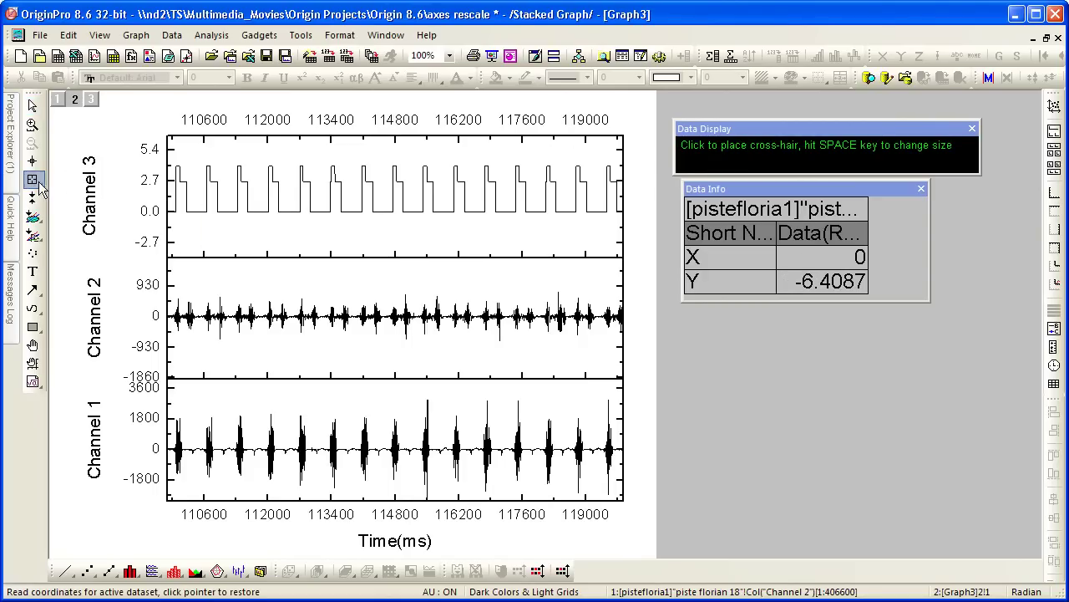
left_click(238, 168)
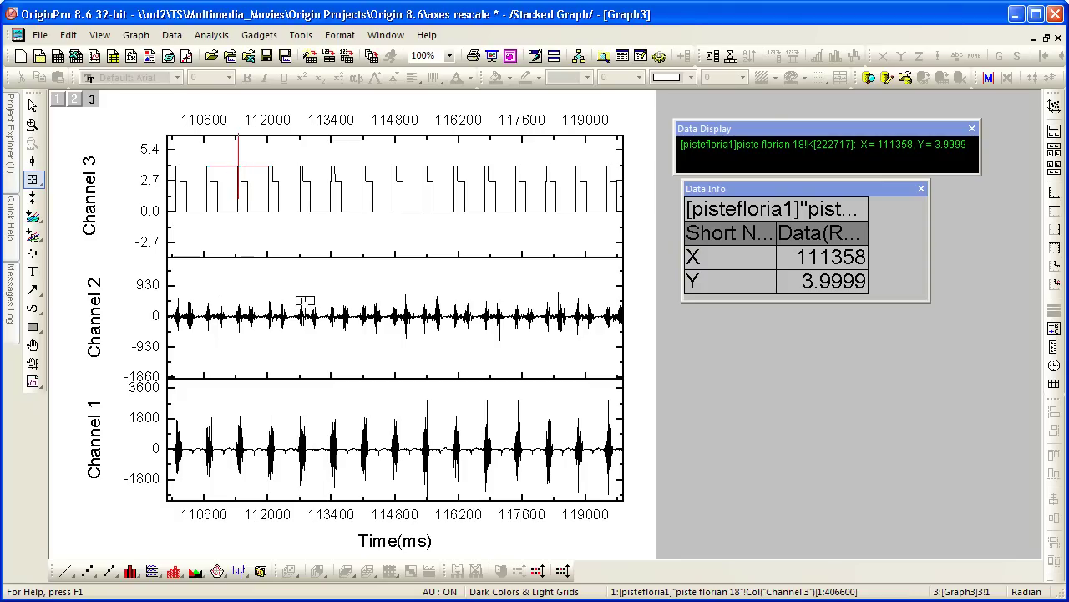
left_click(301, 309)
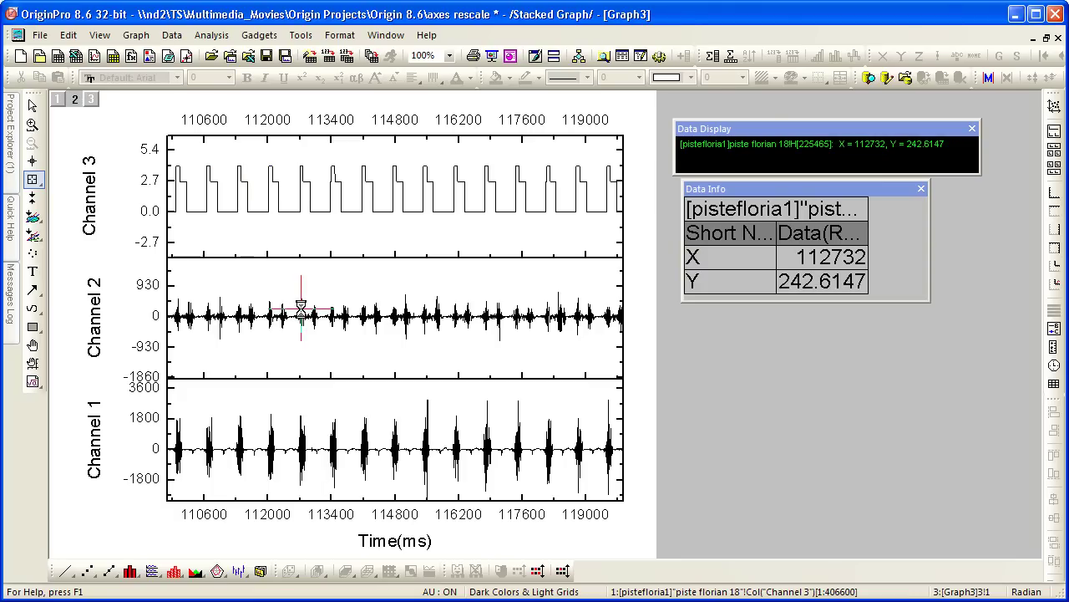
left_click(334, 428)
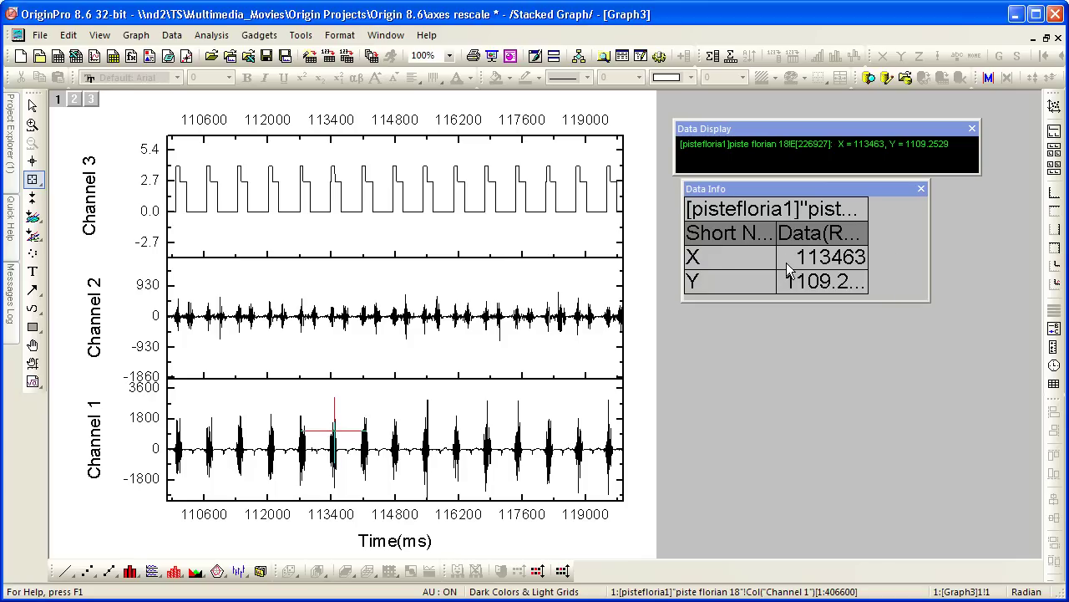
left_click(922, 190)
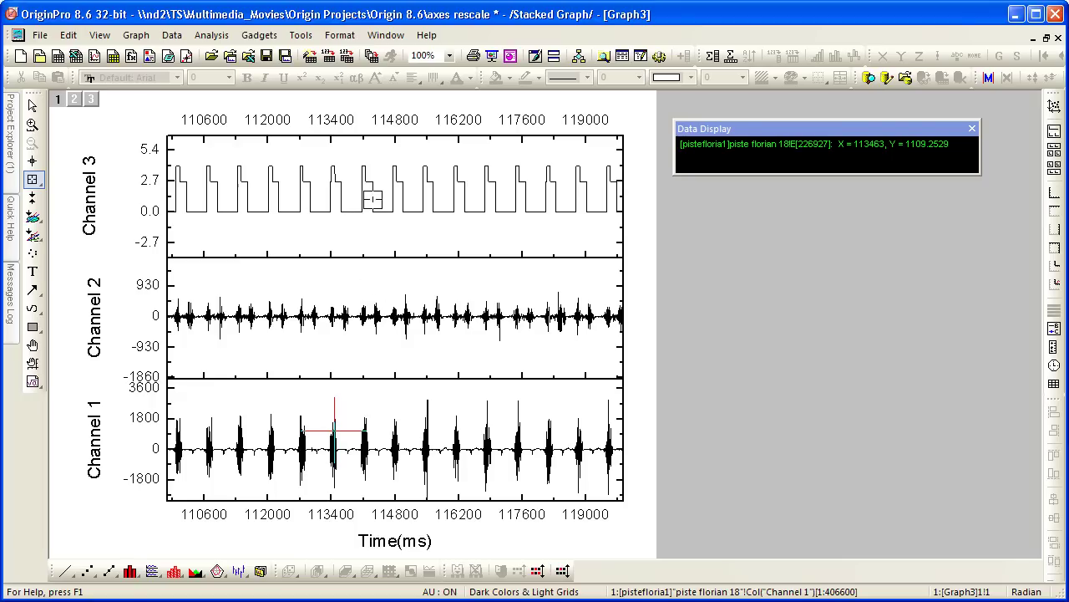
left_click(364, 171)
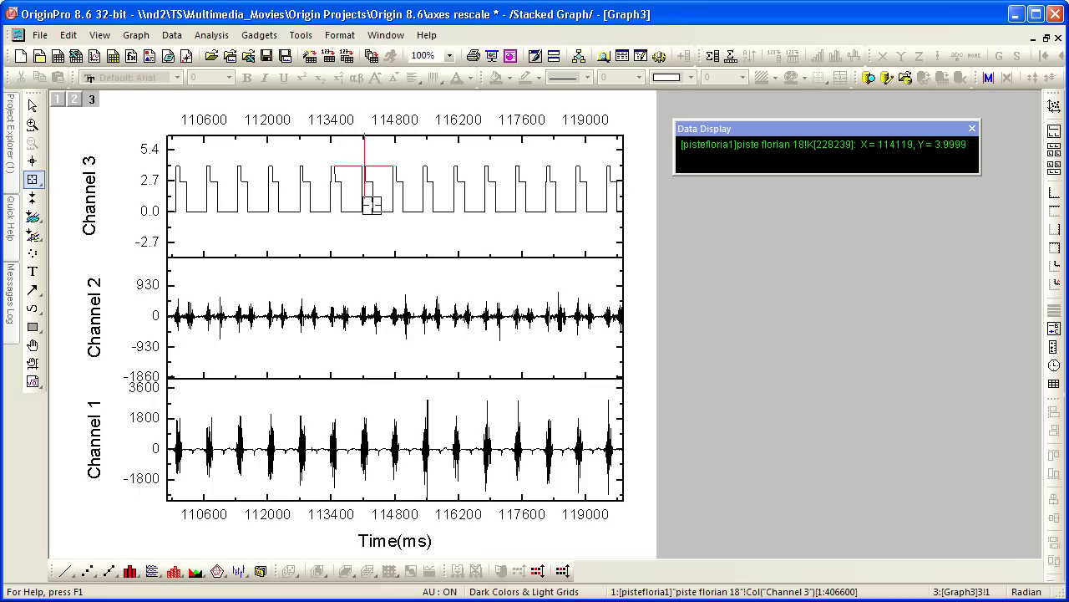
Step: Zoom the shared Time axis to about 112240–117760 ms, restore the Pointer tool, and open Gadgets
scroll(368, 208, "up", 1)
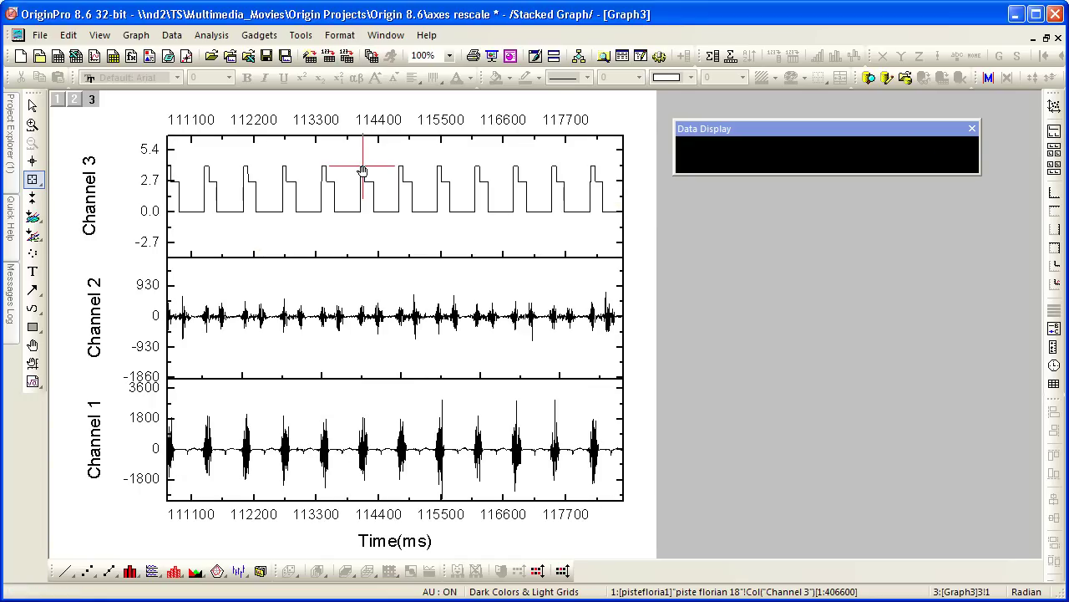
scroll(362, 170, "up", 1)
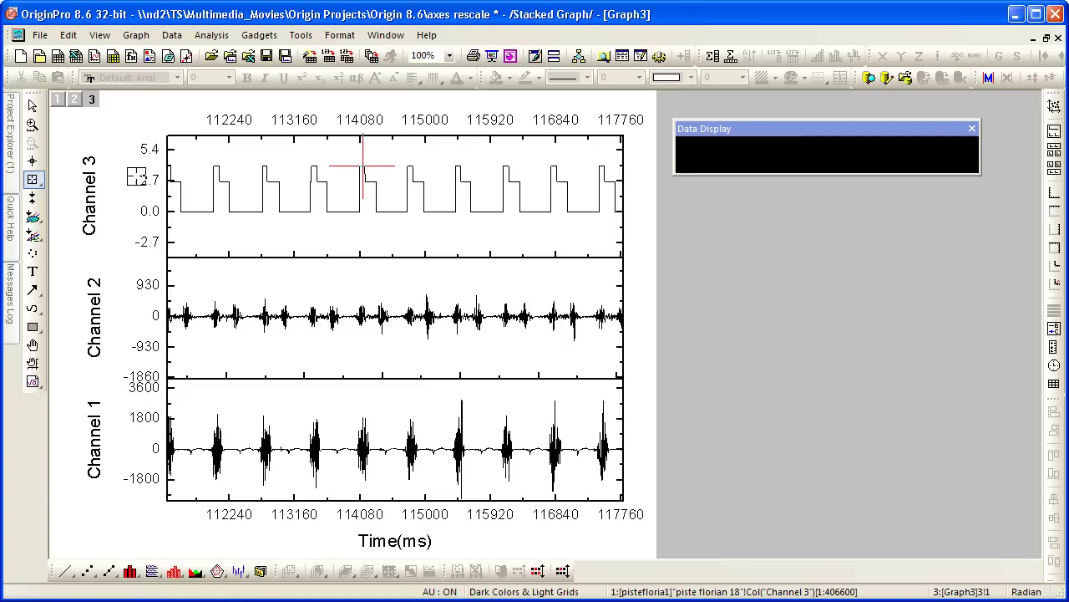
left_click(34, 107)
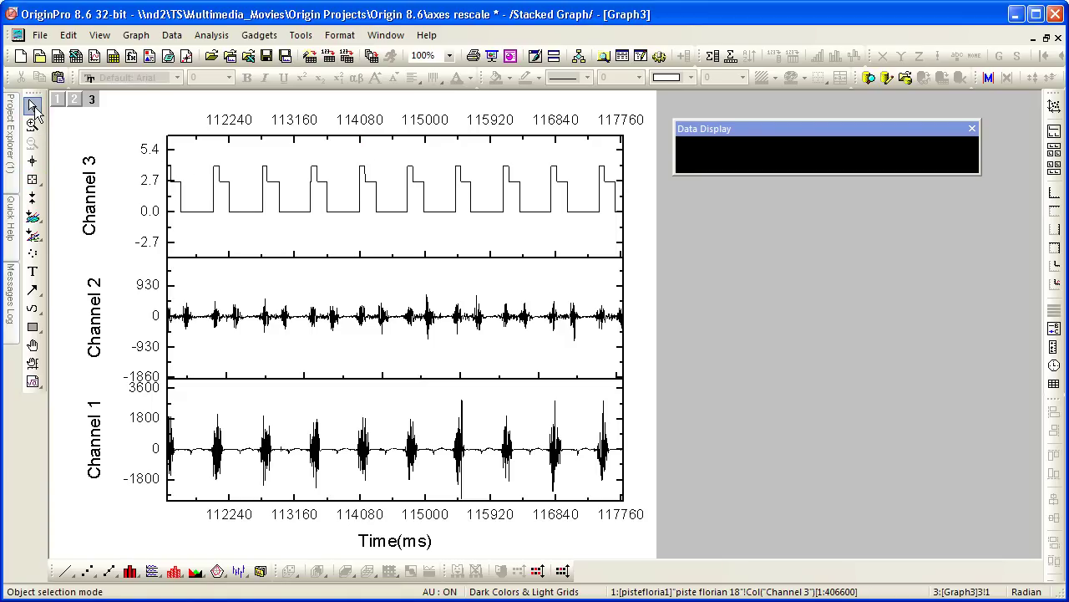
left_click(268, 36)
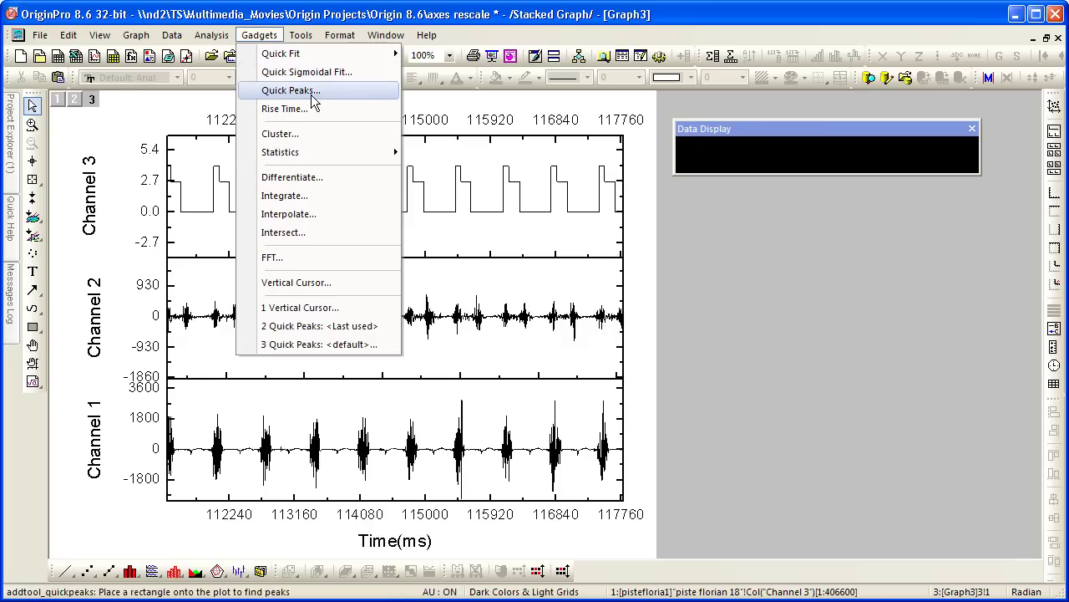
Step: Add a Vertical Cursor across all channels and move it to about 113414 ms
left_click(368, 289)
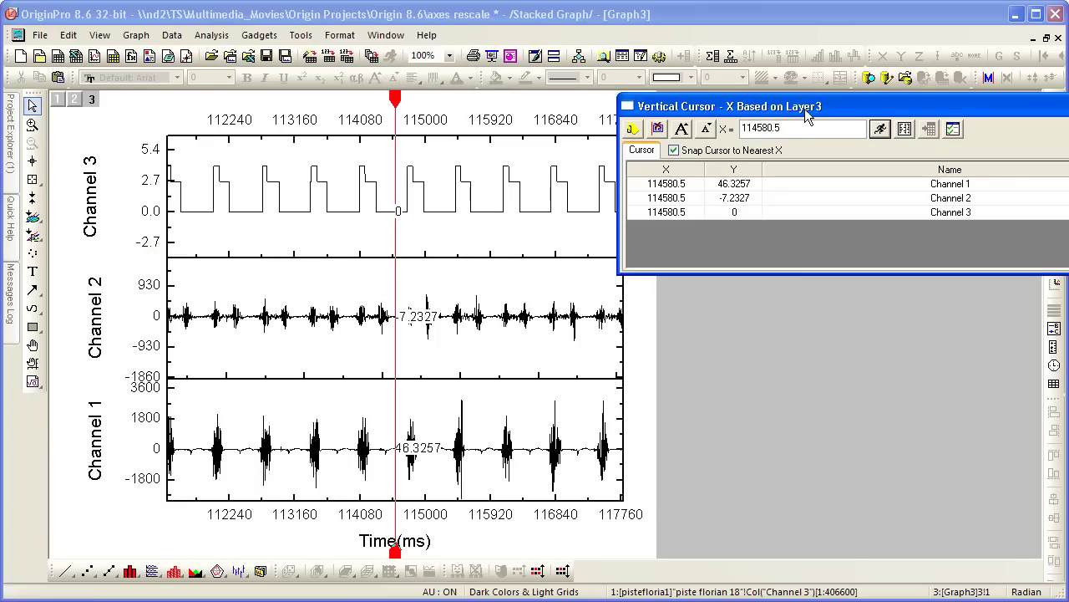
left_click_drag(806, 109, 713, 229)
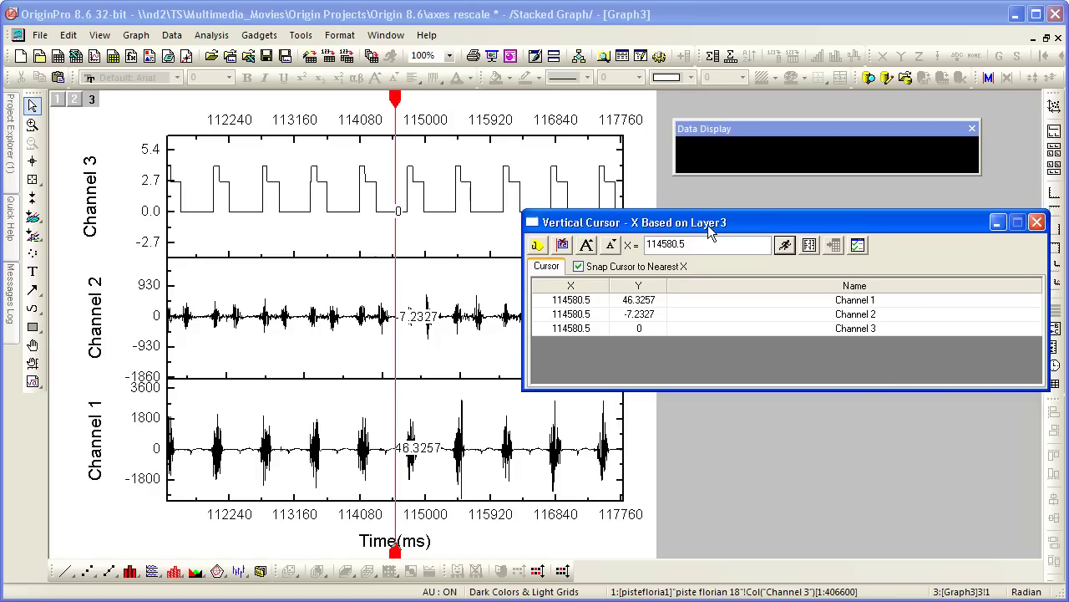
left_click_drag(398, 102, 315, 108)
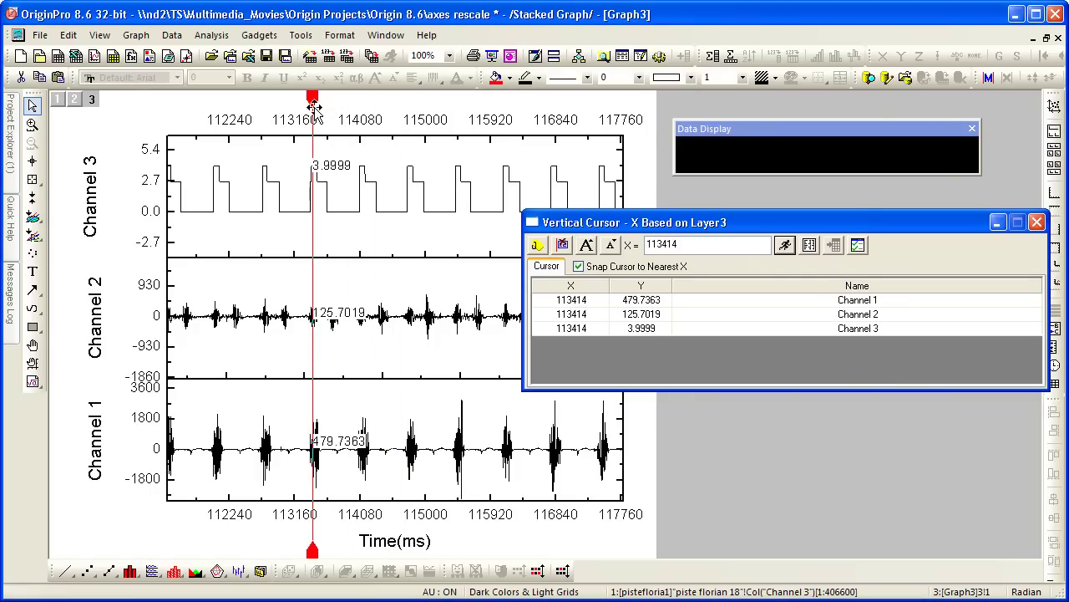
Step: Rescale Channel 2's Y axis to about 310…-620 and nudge the cursor to 113426.5 ms
left_click(333, 289)
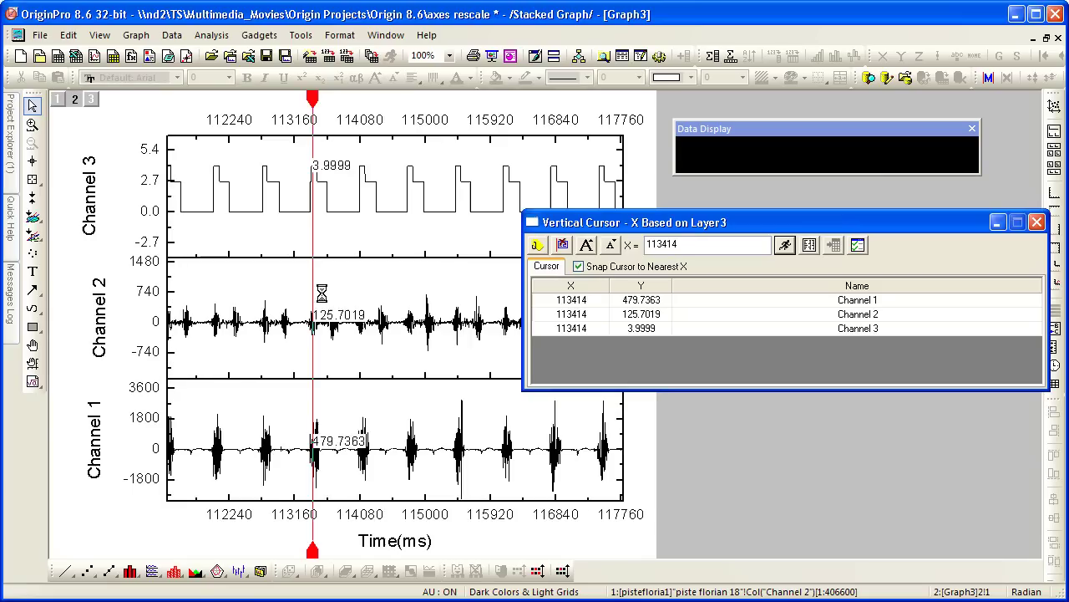
key("ctrl+r")
left_click_drag(356, 342, 363, 322)
scroll(364, 324, "up", 2)
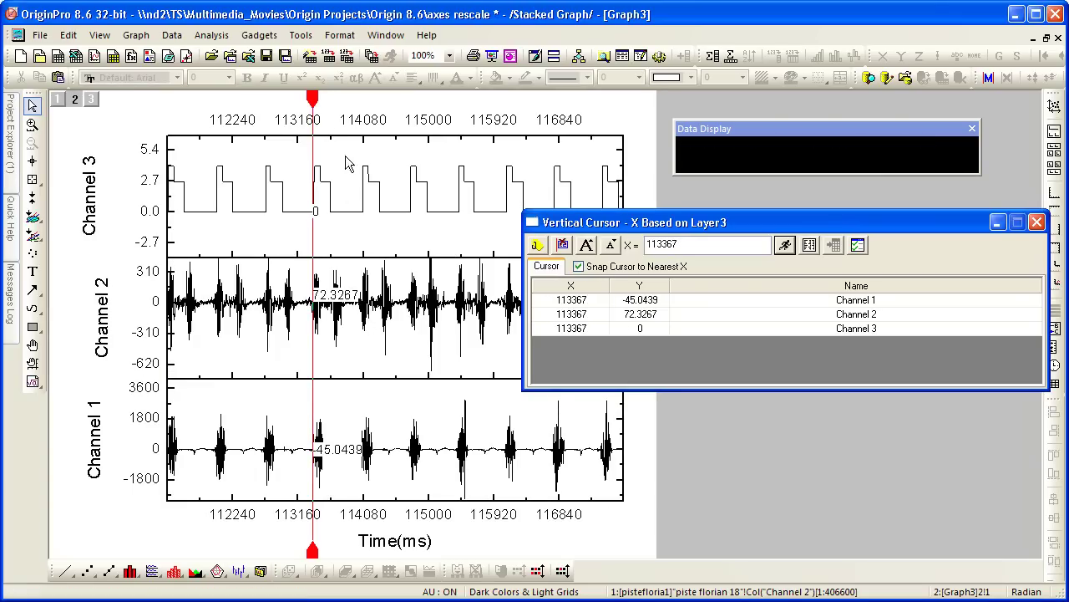
left_click(313, 100)
left_click_drag(314, 100, 316, 99)
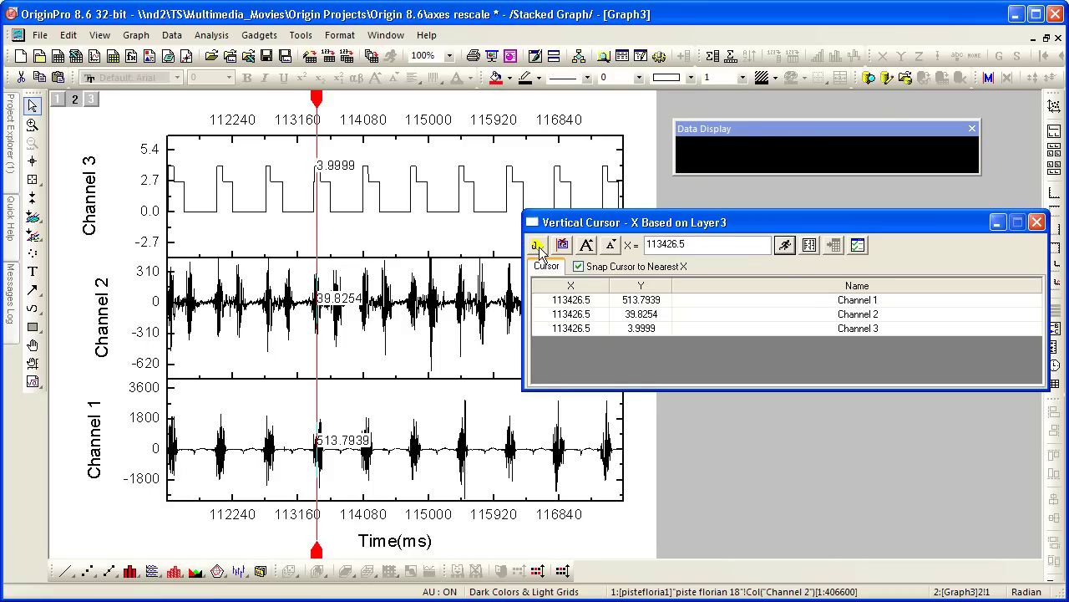
Step: Tag the 113426.5 ms readout, rescale Channel 1, zoom time, and move the cursor to 114798.5 ms
left_click(537, 246)
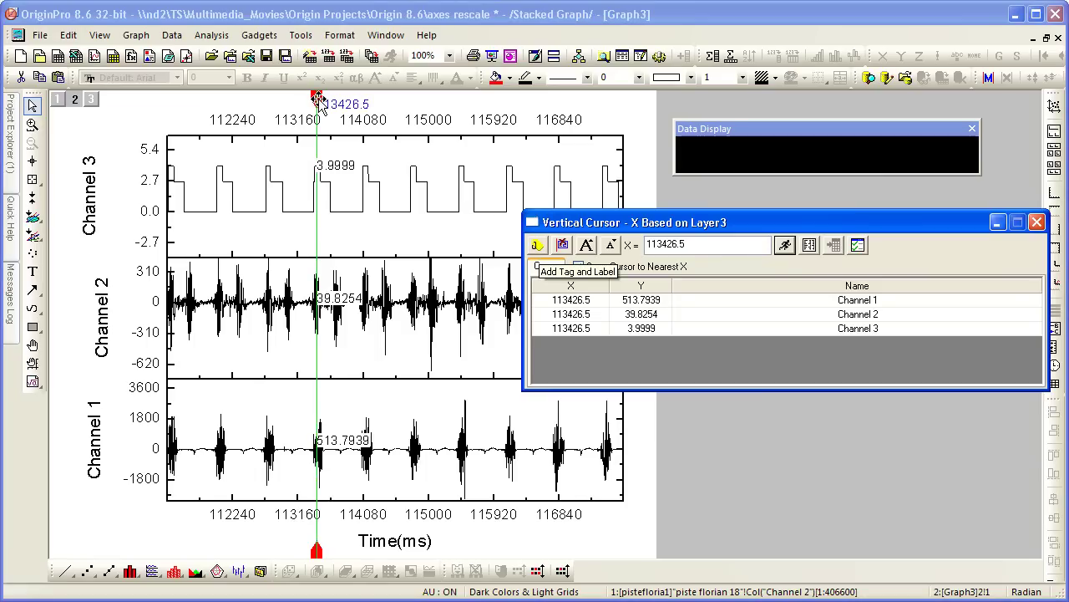
left_click_drag(317, 100, 416, 109)
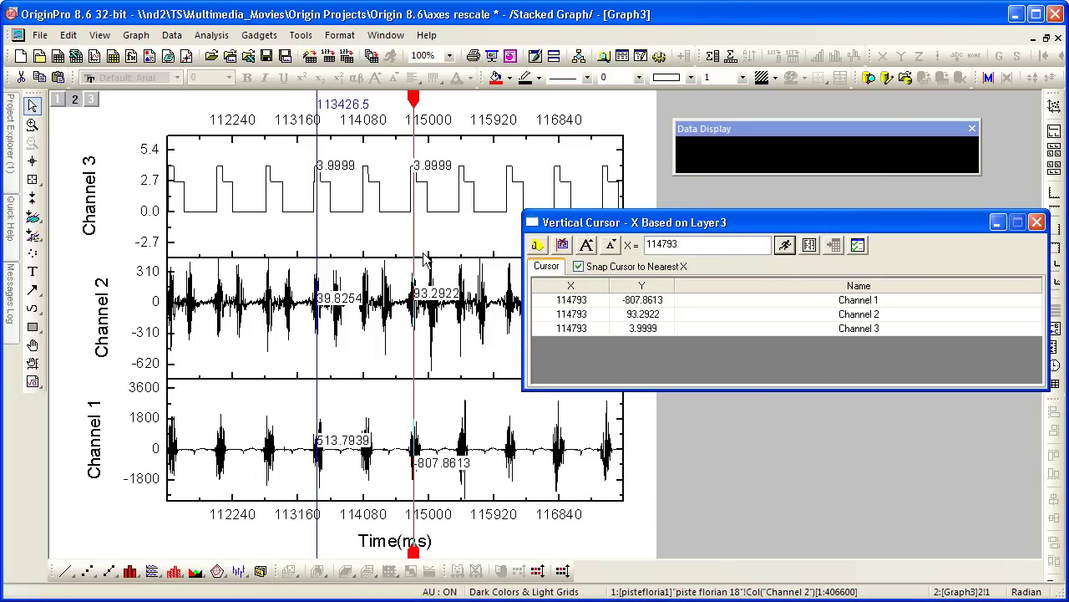
left_click(443, 424)
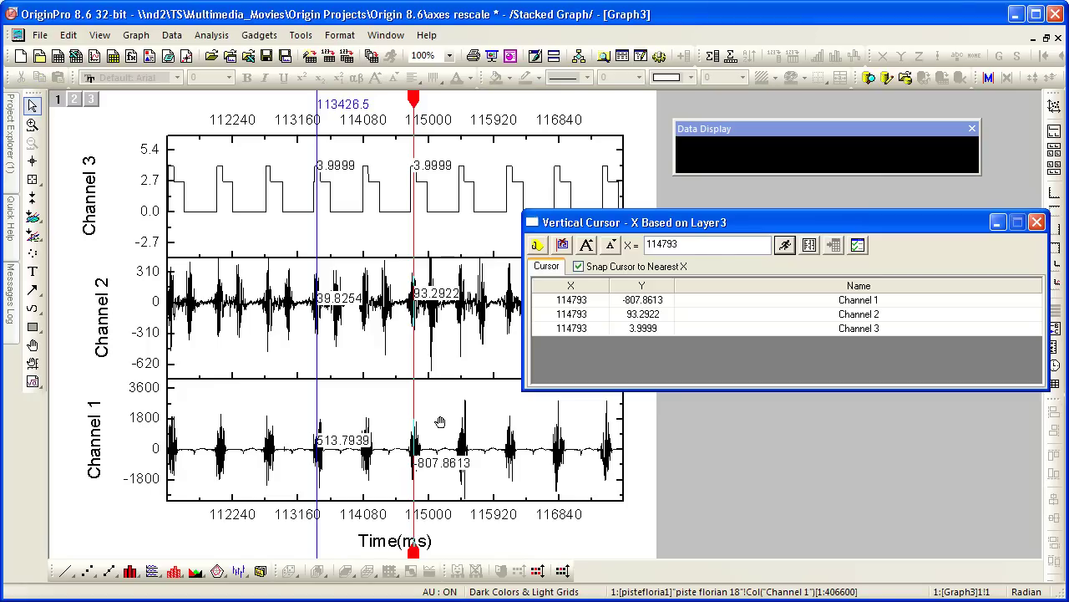
key("ctrl+r")
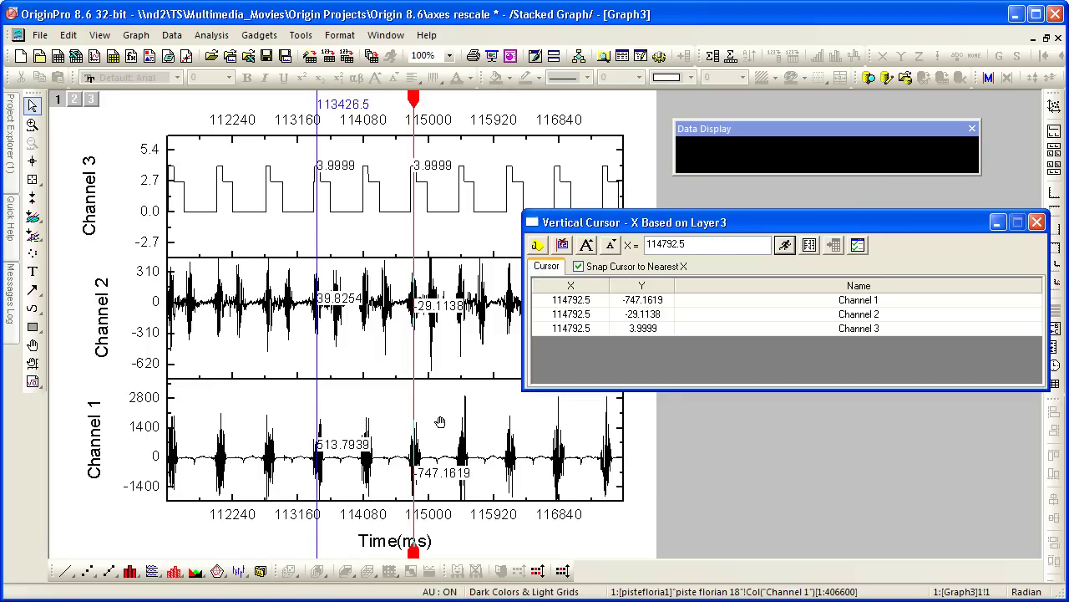
scroll(440, 422, "up", 2)
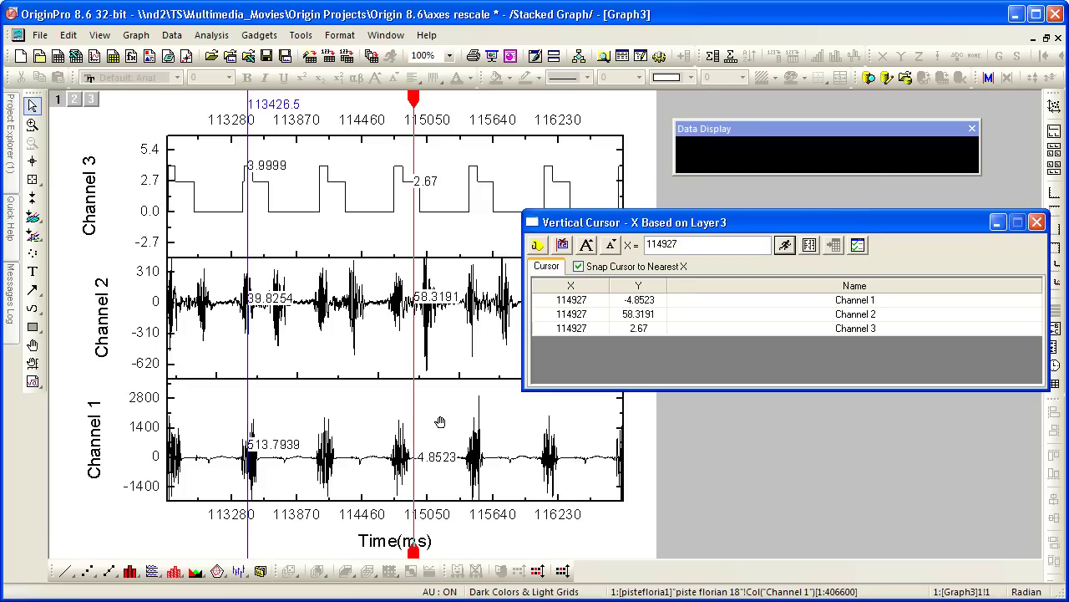
left_click_drag(416, 100, 402, 99)
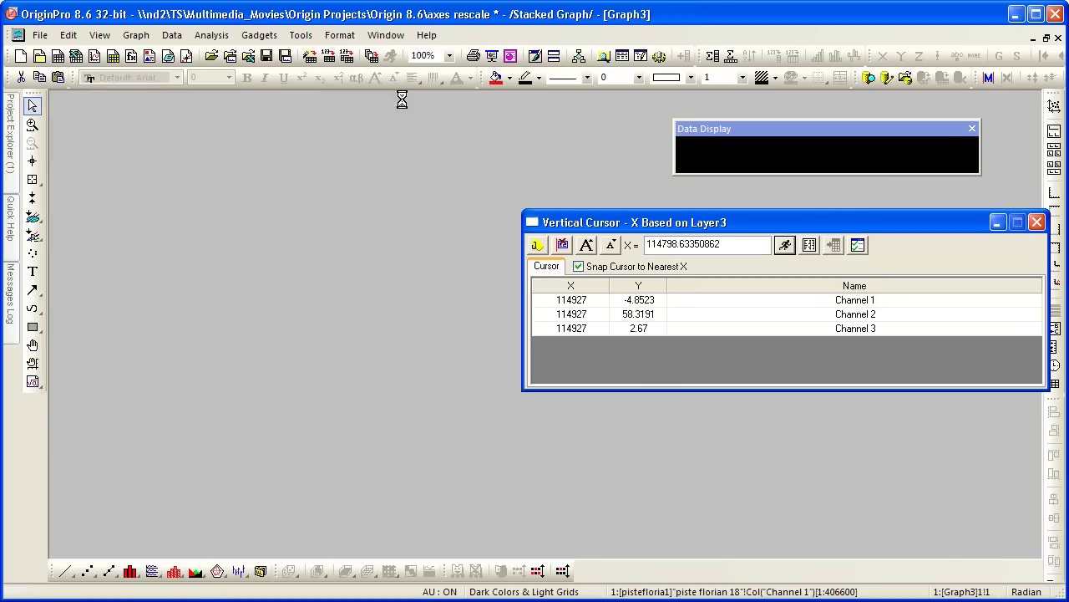